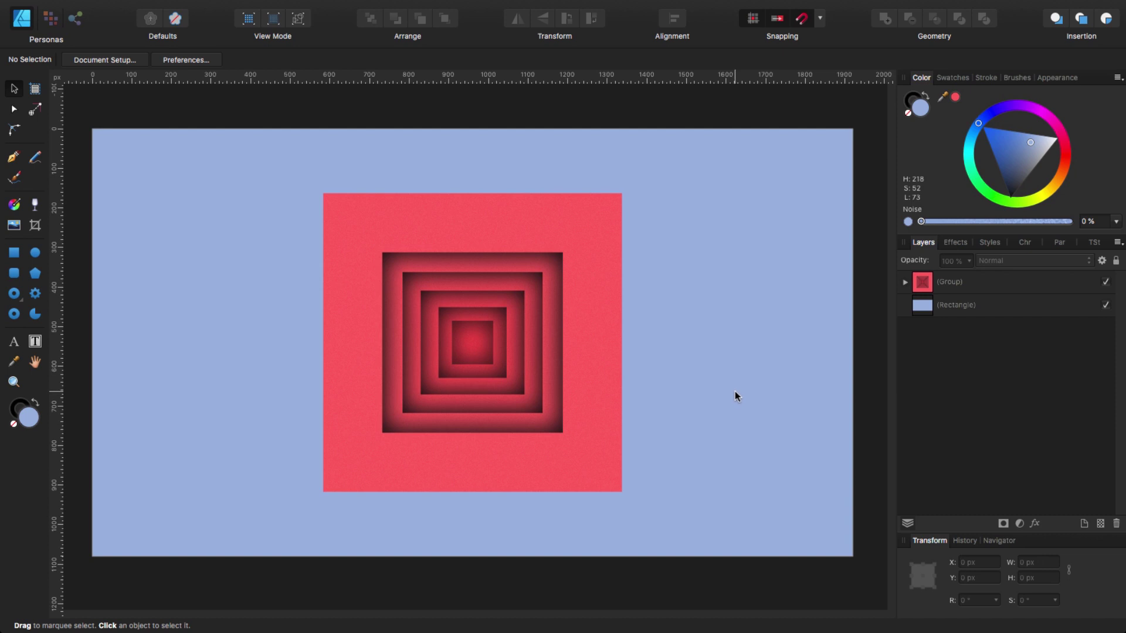
# - Create a new blank untitled document from File > New with its document settings
pyautogui.moveTo(188, 3)
pyautogui.click(142, 8)
pyautogui.click(154, 26)
pyautogui.click(688, 500)
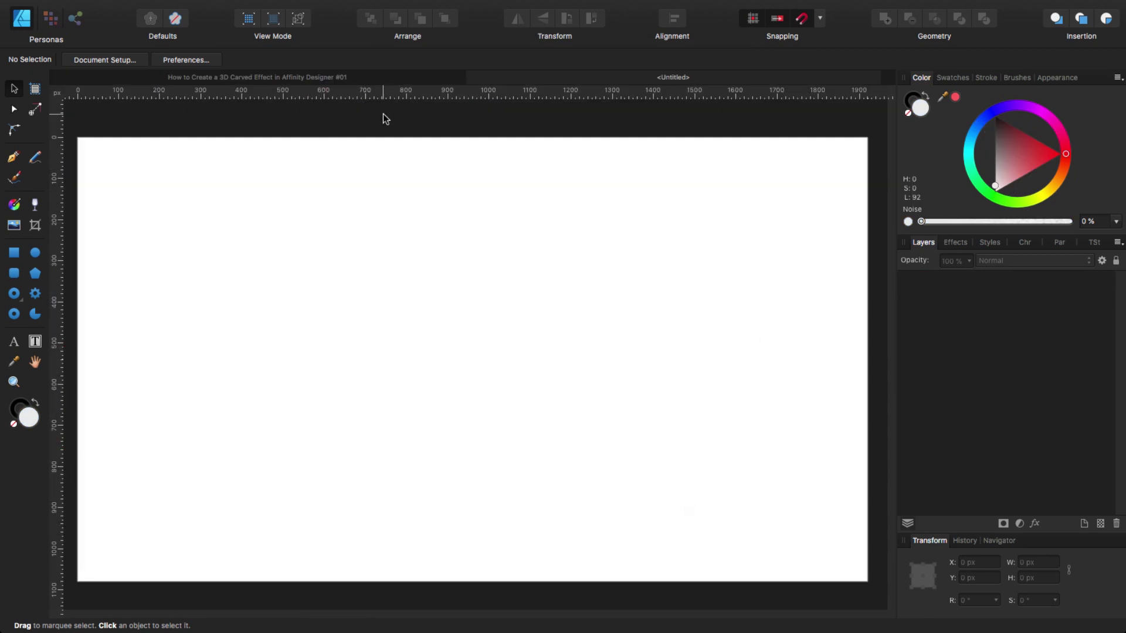
pyautogui.click(319, 9)
pyautogui.click(509, 317)
# - Draw a 716 px square, centre it on the page and fill it saturated red
pyautogui.click(15, 255)
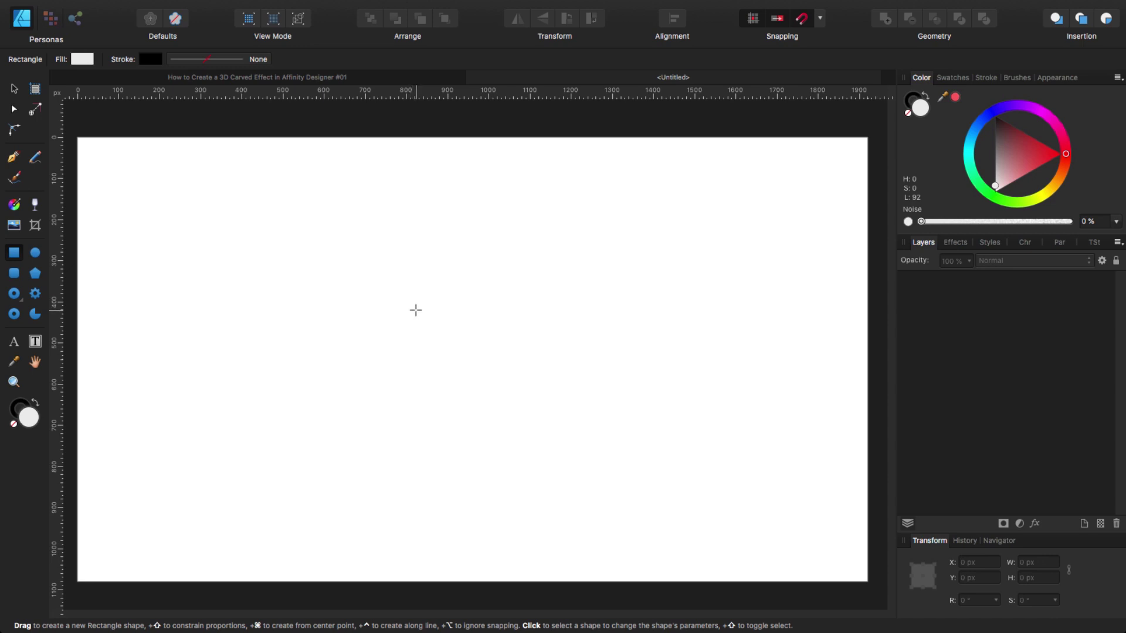
pyautogui.moveTo(423, 298); pyautogui.dragTo(566, 452)
pyautogui.press('v')
pyautogui.moveTo(455, 297); pyautogui.dragTo(503, 340)
pyautogui.click(83, 59)
pyautogui.moveTo(215, 142)
pyautogui.mouseDown()
pyautogui.moveTo(243, 143)
pyautogui.moveTo(228, 143)
pyautogui.mouseUp()
pyautogui.moveTo(91, 132); pyautogui.dragTo(186, 147)
# - Duplicate the red square, colour the copy blue and shrink it around its centre
pyautogui.press('super+j')
pyautogui.click(82, 59)
pyautogui.click(165, 113)
pyautogui.moveTo(616, 490); pyautogui.dragTo(573, 439)
# - Subtract the blue square from the red one to leave a square frame
pyautogui.keyDown('shift'); pyautogui.click(606, 235); pyautogui.keyUp('shift')
pyautogui.click(909, 19)
pyautogui.moveTo(601, 389); pyautogui.dragTo(600, 388)
# - Duplicate the red frame and select its lower copy for recolouring
pyautogui.press('super+j')
pyautogui.click(931, 309)
pyautogui.click(73, 59)
# - Fill the lower frame black and give it a Gaussian Blur of about 37 px
pyautogui.click(248, 76)
pyautogui.click(934, 311)
pyautogui.click(1036, 525)
pyautogui.click(722, 104)
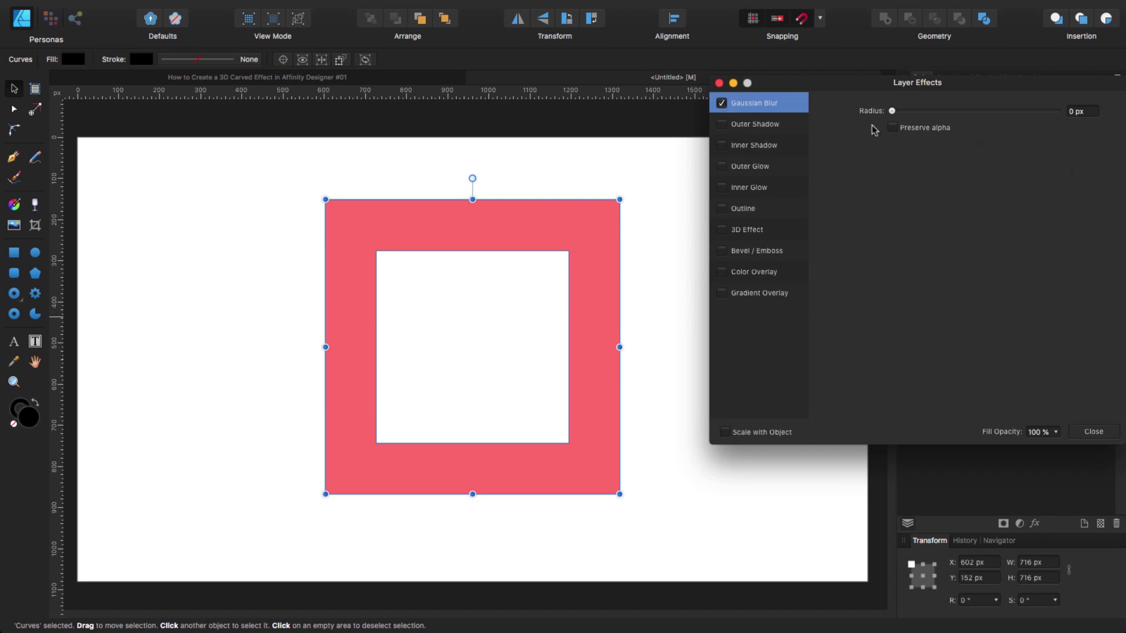
pyautogui.moveTo(890, 112); pyautogui.dragTo(979, 114)
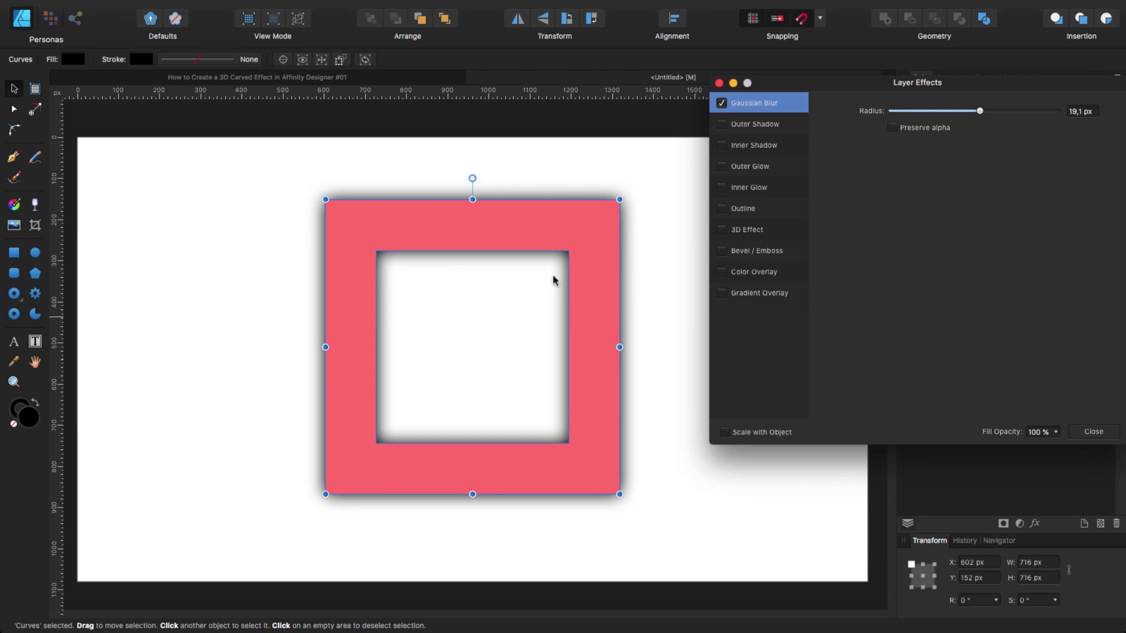
pyautogui.moveTo(978, 112)
pyautogui.mouseDown()
pyautogui.moveTo(1016, 117)
pyautogui.moveTo(983, 116)
pyautogui.moveTo(980, 128)
pyautogui.mouseUp()
# - Bring the blurred black frame above the red one and nudge its outer corners lower
pyautogui.click(718, 82)
pyautogui.click(443, 18)
pyautogui.press('a')
pyautogui.click(688, 387)
pyautogui.click(941, 282)
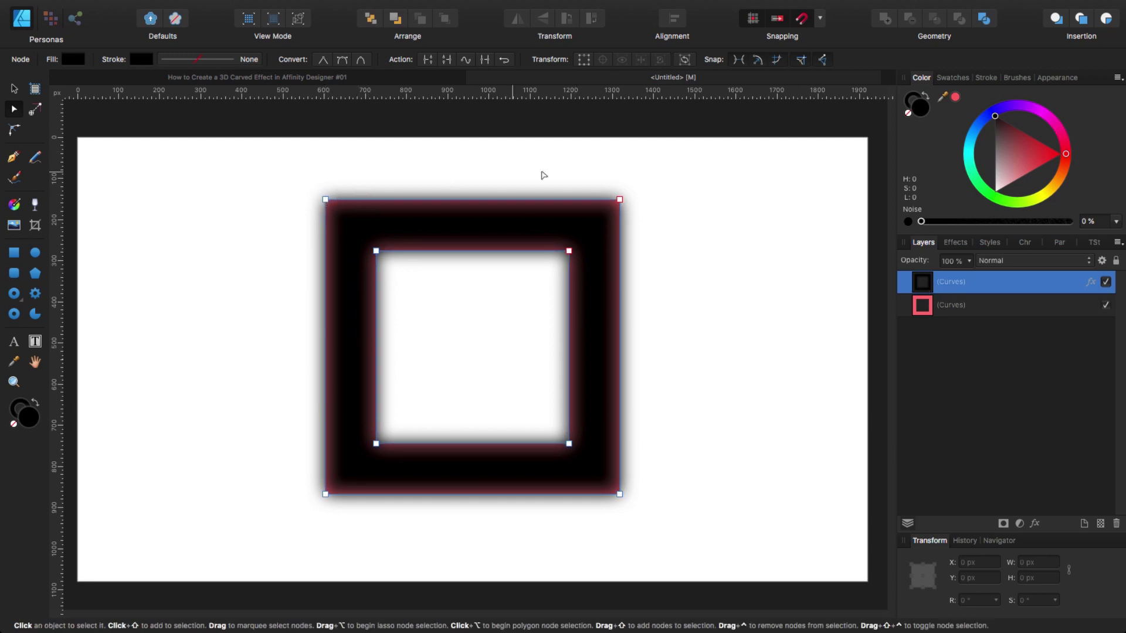
pyautogui.click(326, 200)
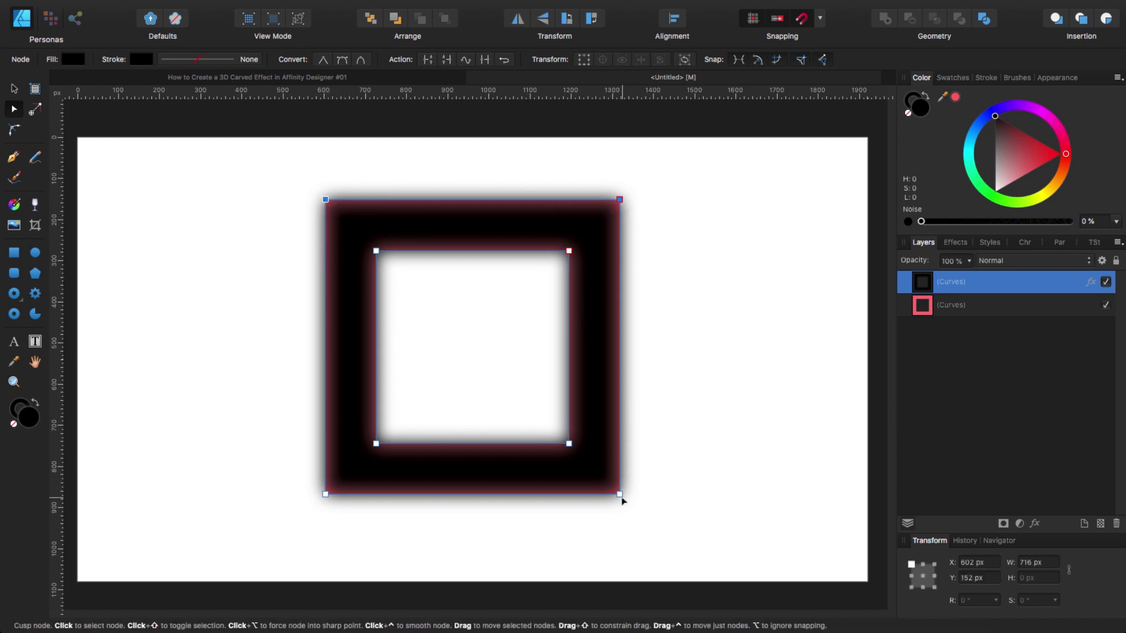
pyautogui.keyDown('shift'); pyautogui.click(620, 494); pyautogui.keyUp('shift')
pyautogui.moveTo(620, 200)
pyautogui.mouseDown()
pyautogui.moveTo(599, 213)
pyautogui.moveTo(616, 204)
pyautogui.mouseUp()
# - Undo the corner nudge and shrink the black frame to about 662 px around its centre
pyautogui.press('super+z')
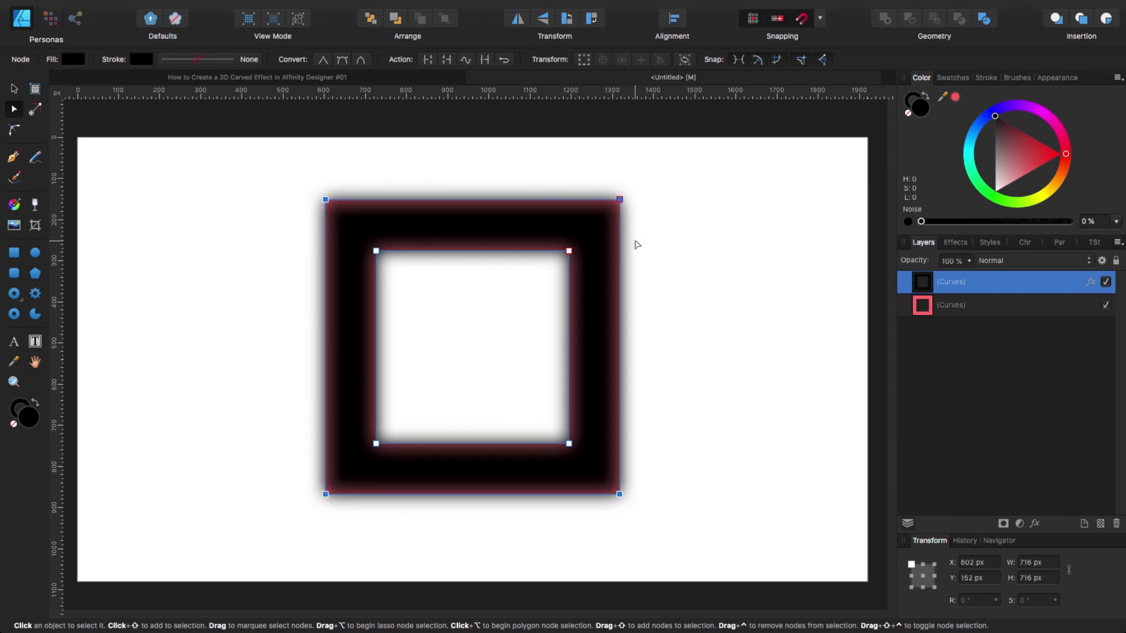
pyautogui.click(583, 59)
pyautogui.moveTo(472, 177); pyautogui.dragTo(499, 176)
pyautogui.press('super+z')
pyautogui.moveTo(619, 200); pyautogui.dragTo(610, 209)
pyautogui.click(642, 252)
# - Move the black shadow frame beneath the red frame in the layer stack
pyautogui.click(381, 235)
pyautogui.moveTo(929, 307); pyautogui.dragTo(926, 318)
pyautogui.click(925, 302)
pyautogui.click(13, 89)
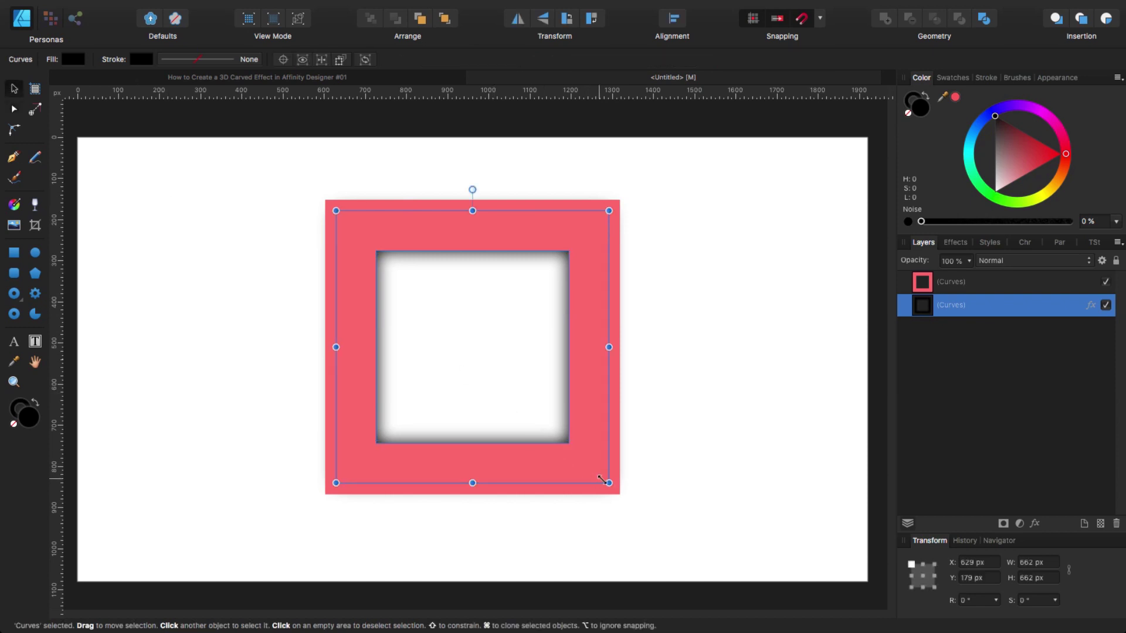
pyautogui.click(673, 449)
# - Group the red frame with its shadow, duplicate it behind, and shrink the copy to about 554 px
pyautogui.moveTo(260, 178); pyautogui.dragTo(685, 532)
pyautogui.click(205, 60)
pyautogui.press('super+j')
pyautogui.click(367, 25)
pyautogui.moveTo(613, 492)
pyautogui.mouseDown()
pyautogui.moveTo(600, 479)
pyautogui.moveTo(617, 492)
pyautogui.mouseUp()
pyautogui.moveTo(619, 494); pyautogui.dragTo(570, 453)
# - Add three more smaller duplicates of the frame group, each sent to the back
pyautogui.press('super+j')
pyautogui.click(368, 22)
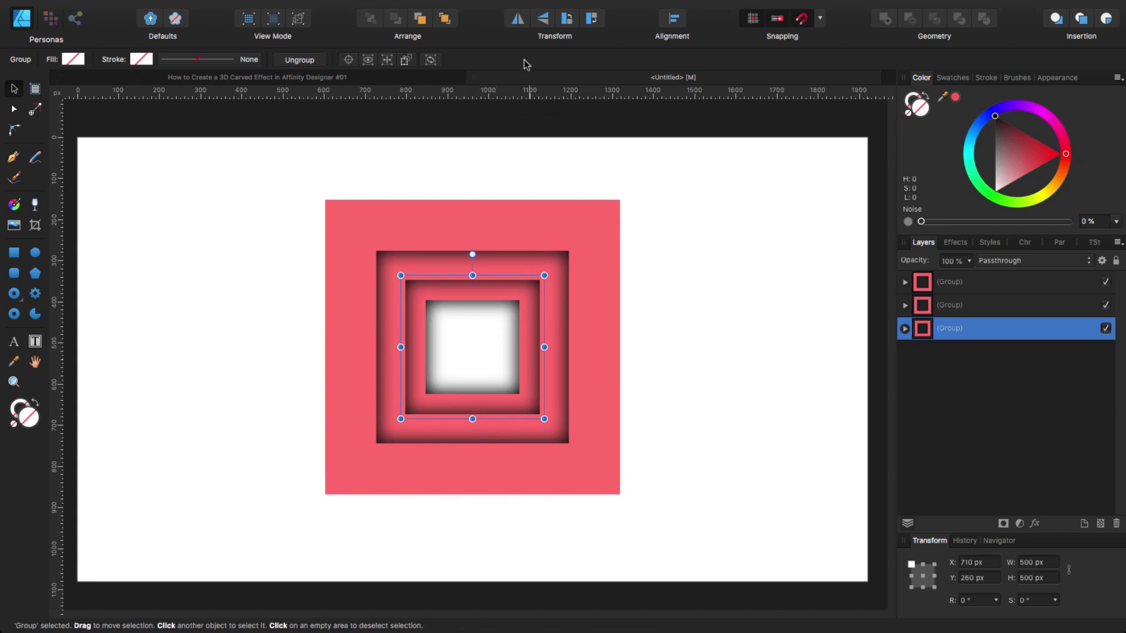
pyautogui.press('super+j')
pyautogui.click(370, 22)
pyautogui.press('super+j')
pyautogui.click(370, 20)
# - Shrink the innermost frame group slightly
pyautogui.click(676, 350)
pyautogui.click(500, 367)
pyautogui.click(922, 375)
pyautogui.moveTo(509, 385); pyautogui.dragTo(506, 380)
pyautogui.click(642, 357)
# - Draw a rectangle filled with the frames' sampled red and place it behind all frames at the tunnel's centre
pyautogui.click(15, 253)
pyautogui.moveTo(171, 244); pyautogui.dragTo(305, 368)
pyautogui.click(14, 88)
pyautogui.click(81, 59)
pyautogui.moveTo(244, 75); pyautogui.dragTo(425, 225)
pyautogui.click(257, 75)
pyautogui.moveTo(245, 311); pyautogui.dragTo(479, 351)
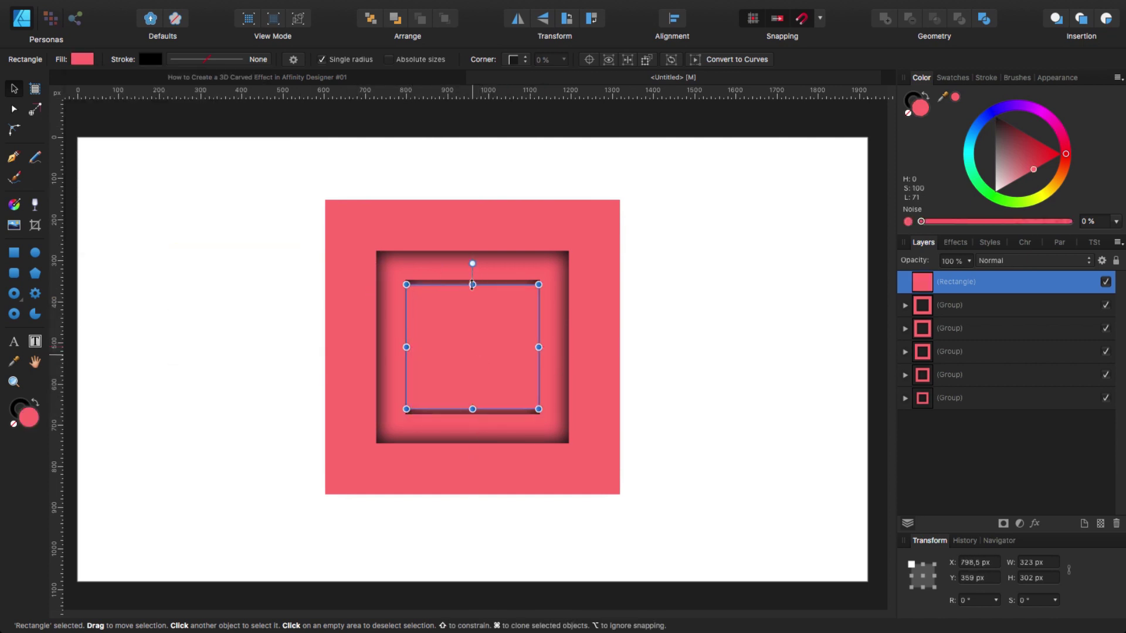
pyautogui.click(370, 18)
pyautogui.click(711, 322)
# - Edit the fill colour of the red frames in the first and second groups
pyautogui.click(905, 282)
pyautogui.click(940, 307)
pyautogui.click(74, 58)
pyautogui.click(272, 381)
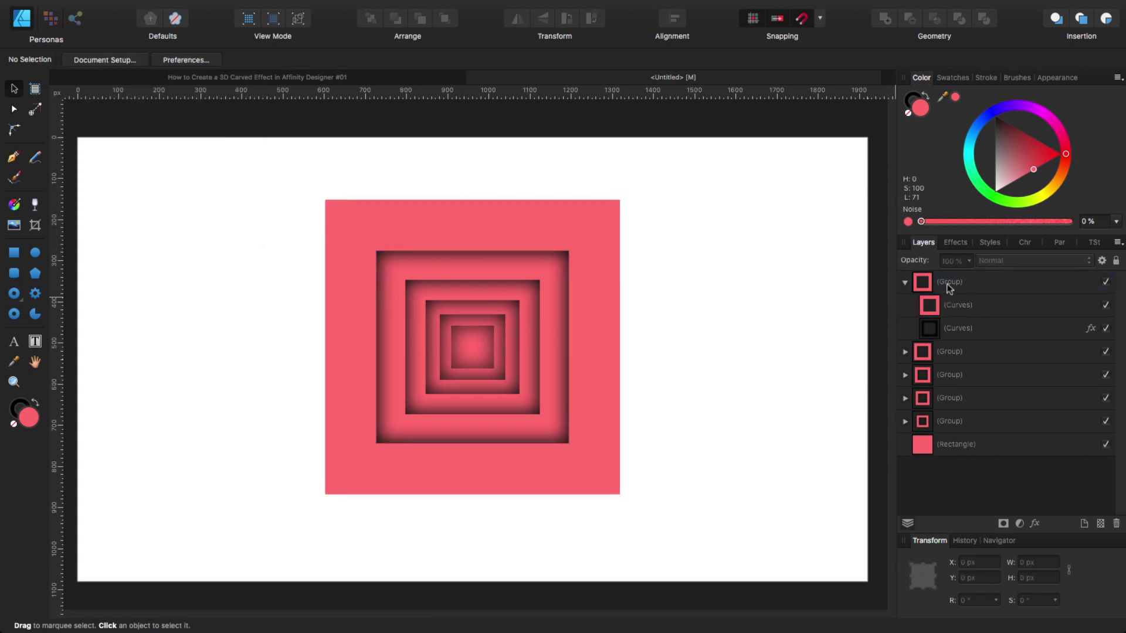
pyautogui.click(904, 352)
pyautogui.click(942, 380)
pyautogui.click(73, 59)
pyautogui.click(251, 416)
pyautogui.click(251, 417)
# - Darken the third frame's red to lightness 69 and the fourth frame's to 68
pyautogui.click(906, 421)
pyautogui.click(938, 445)
pyautogui.click(73, 59)
pyautogui.click(233, 143)
pyautogui.write('69')
pyautogui.press('Return')
pyautogui.click(905, 496)
pyautogui.click(941, 509)
pyautogui.click(73, 59)
pyautogui.write('68')
pyautogui.press('Return')
# - Set the innermost frame's red lightness to 67 and the centre rectangle's to 66
pyautogui.scroll(-5, 979, 446)
pyautogui.click(904, 482)
pyautogui.click(935, 507)
pyautogui.click(73, 59)
pyautogui.doubleClick(234, 143)
pyautogui.write('6')
pyautogui.press('Return')
pyautogui.moveTo(1119, 447); pyautogui.dragTo(1121, 480)
pyautogui.click(924, 508)
pyautogui.click(82, 59)
pyautogui.write('66')
pyautogui.press('Return')
# - Group all the frames and centre rectangle, add grainy noise, and nudge the group into place
pyautogui.click(768, 490)
pyautogui.moveTo(279, 170); pyautogui.dragTo(666, 516)
pyautogui.click(205, 59)
pyautogui.moveTo(922, 225); pyautogui.dragTo(962, 226)
pyautogui.click(741, 346)
pyautogui.moveTo(512, 357); pyautogui.dragTo(479, 367)
# - Draw a page-sized rectangle filled with the tunnel's sampled red and send it behind the tunnel
pyautogui.press('m')
pyautogui.moveTo(78, 138); pyautogui.dragTo(867, 581)
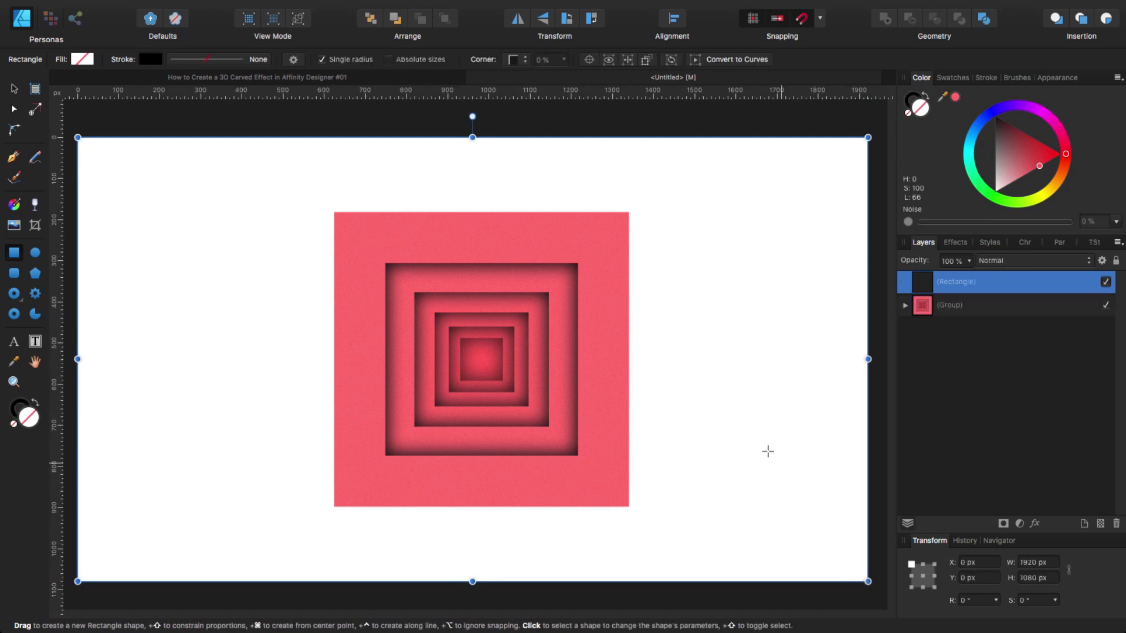
pyautogui.click(81, 60)
pyautogui.moveTo(245, 79); pyautogui.dragTo(376, 233)
pyautogui.click(257, 75)
pyautogui.click(371, 19)
pyautogui.click(371, 19)
# - Lighten the background red to lightness 71 and give it 34% noise
pyautogui.click(82, 58)
pyautogui.moveTo(185, 143); pyautogui.dragTo(187, 143)
pyautogui.click(106, 235)
pyautogui.moveTo(118, 232); pyautogui.dragTo(160, 228)
pyautogui.click(13, 89)
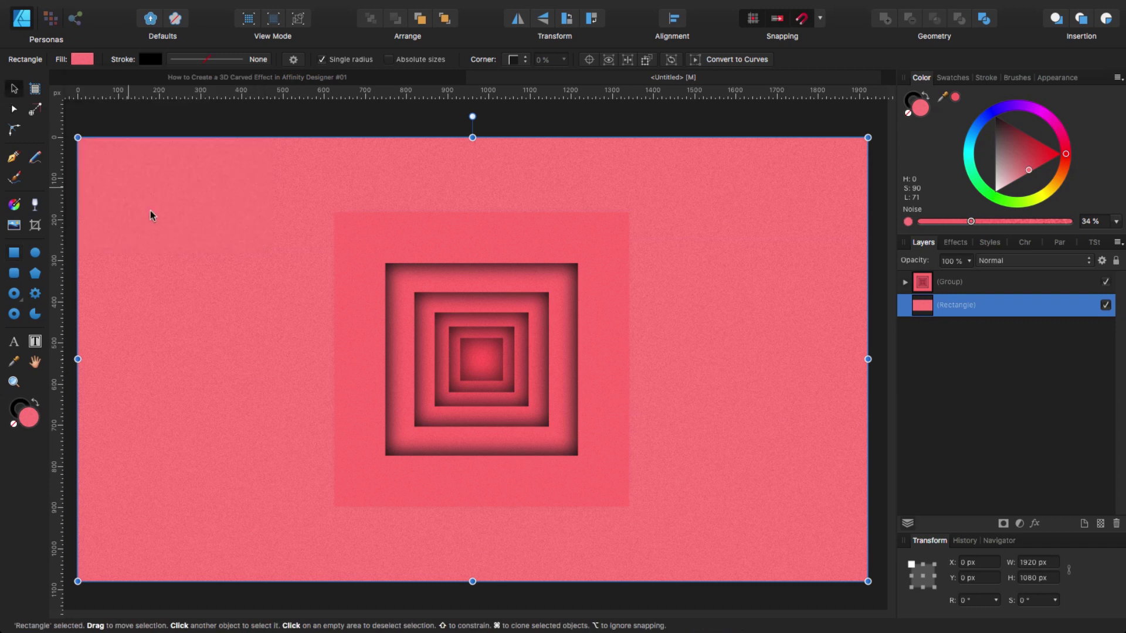